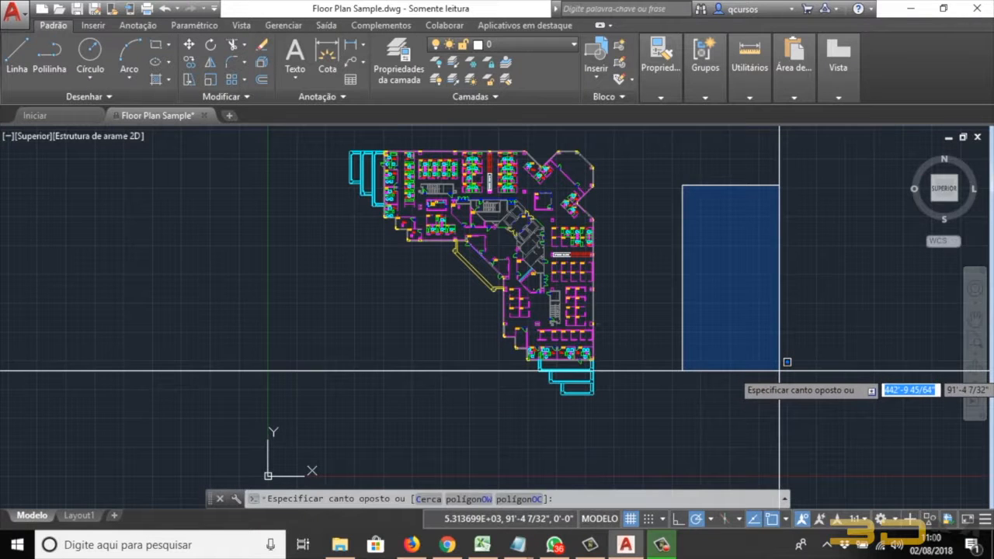
# Window-select the inner rectangle of the small column between workstation 6073 and room 6100, and add its outer rectangle with a crossing selection.
pyautogui.press('Escape')
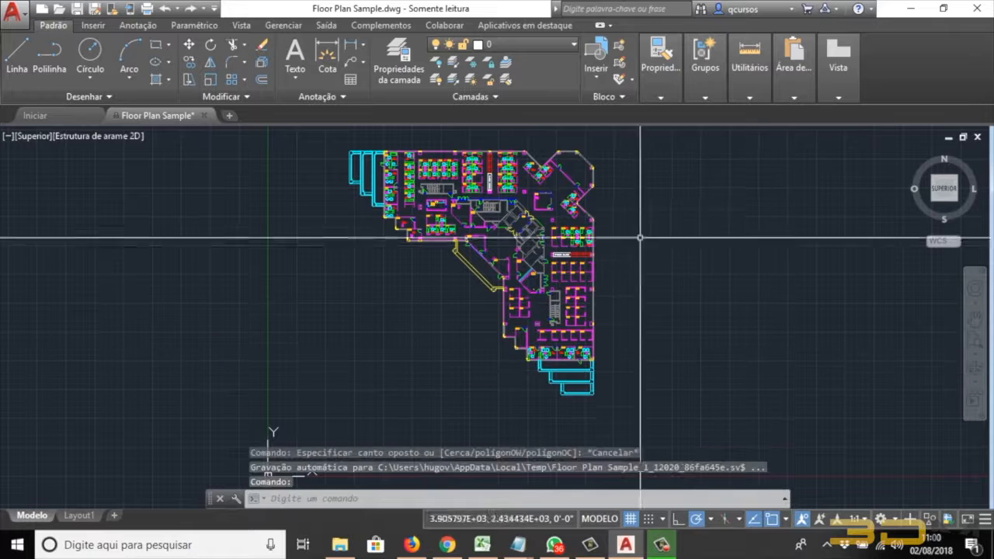
pyautogui.scroll(8, 544, 233)
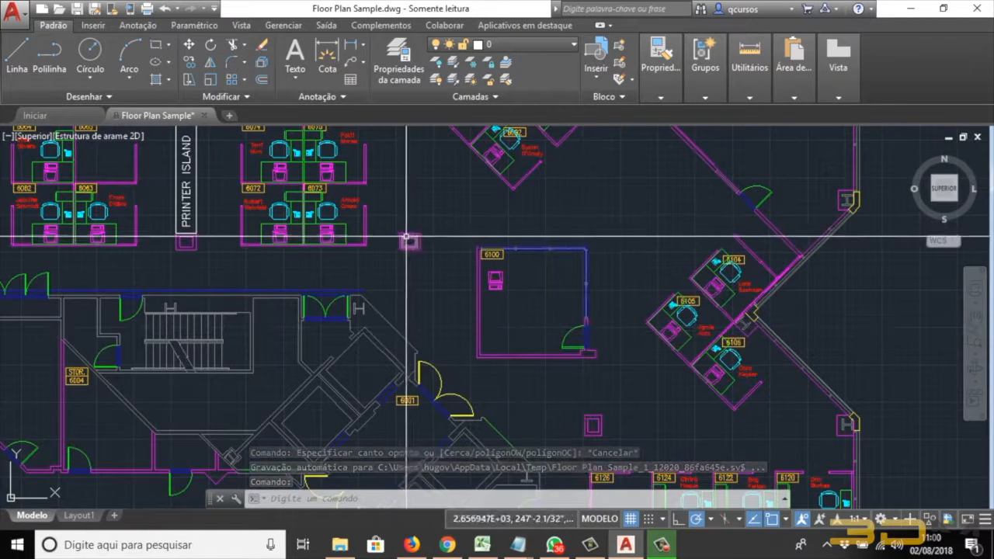
pyautogui.scroll(4, 390, 233)
pyautogui.scroll(4, 390, 232)
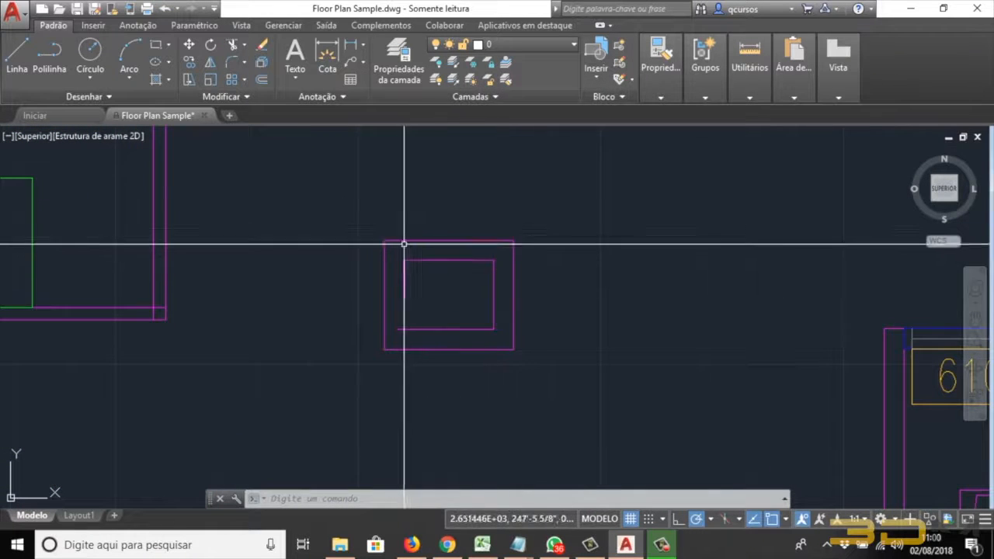
pyautogui.click(367, 204)
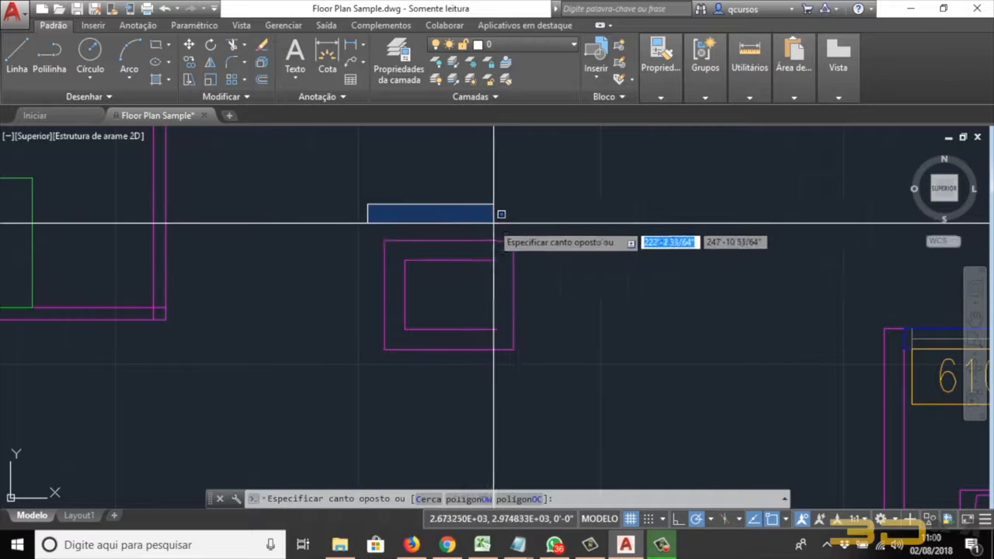
pyautogui.click(503, 339)
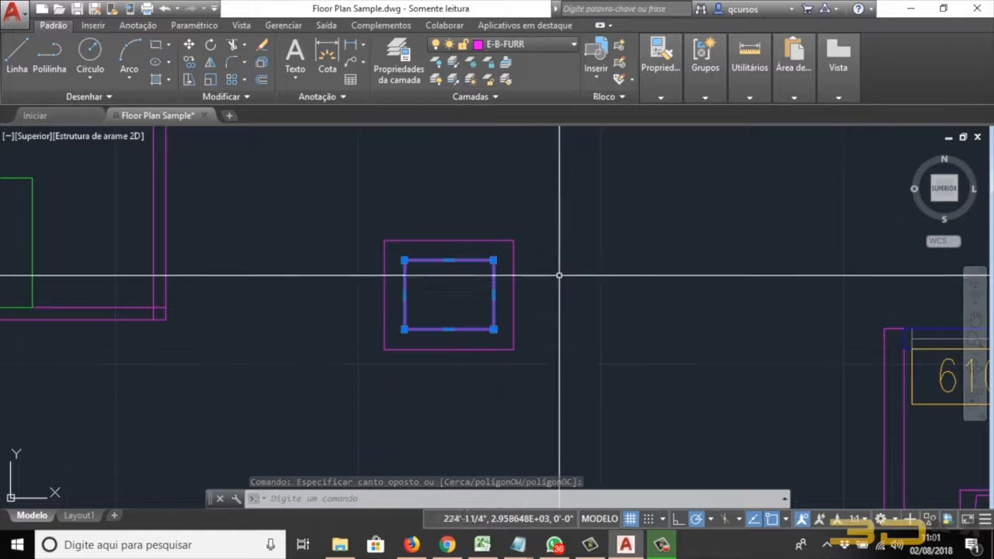
pyautogui.click(560, 214)
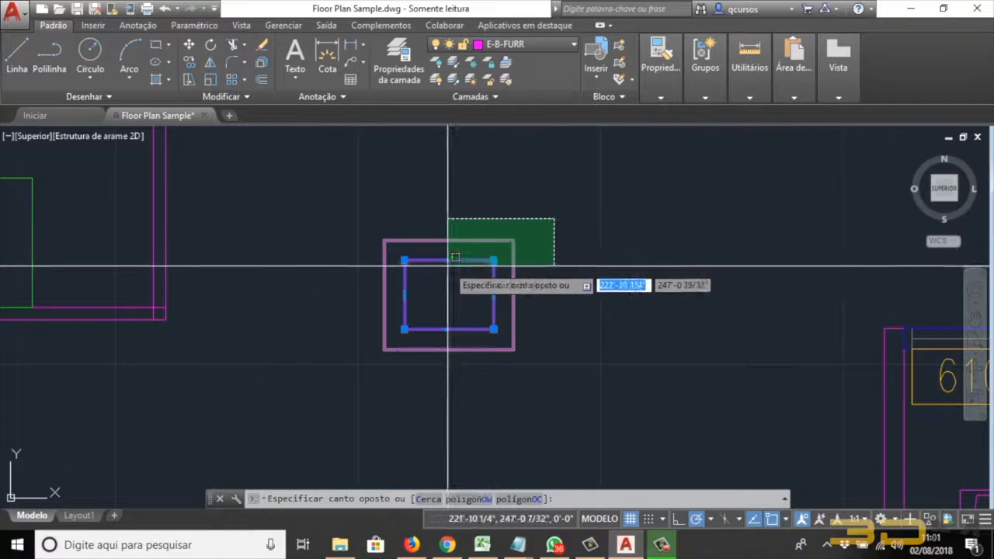
pyautogui.click(511, 247)
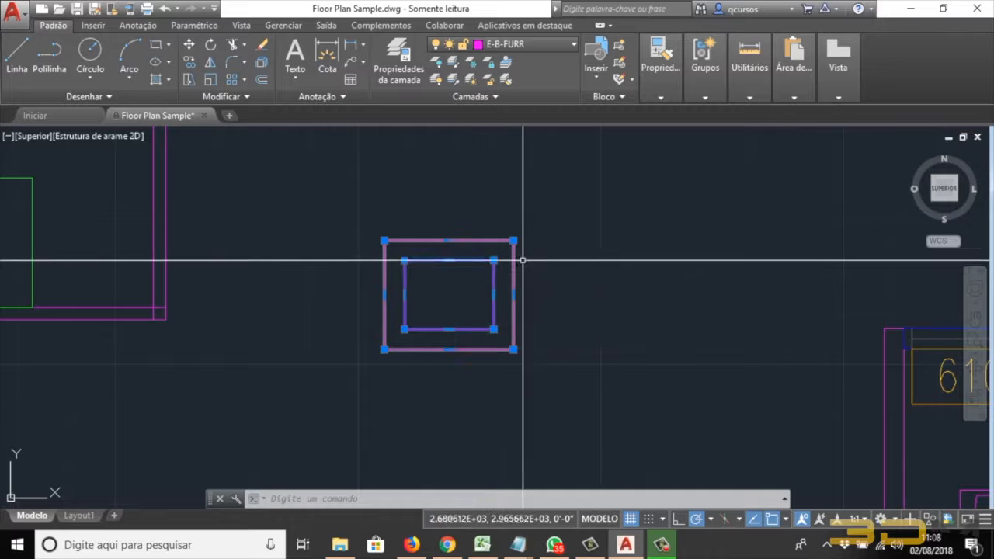
# Remove the column's inner lines from the selection, add them back individually, and clear the whole selection.
pyautogui.keyDown('shift'); pyautogui.click(477, 260); pyautogui.keyUp('shift')
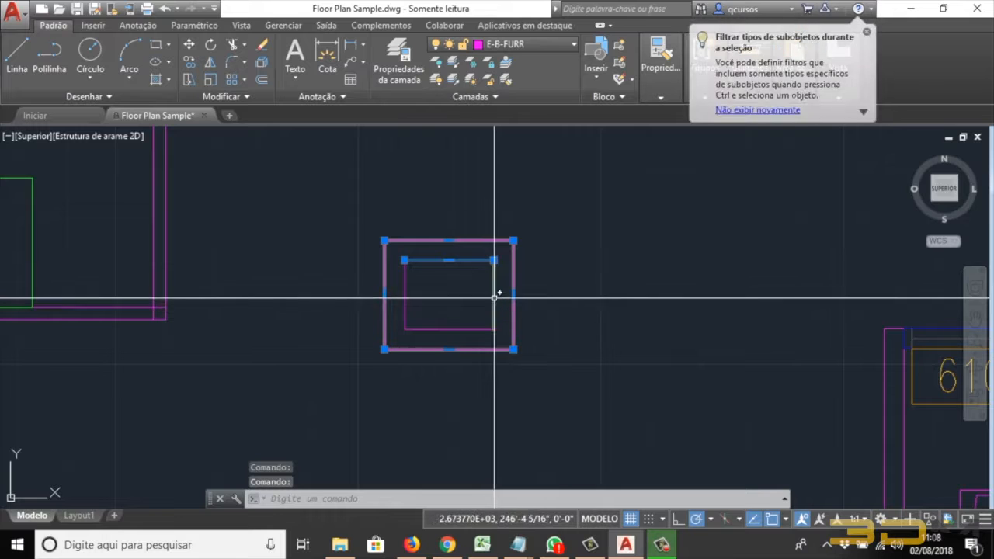
pyautogui.keyDown('ctrl'); pyautogui.click(494, 326); pyautogui.keyUp('ctrl')
pyautogui.keyDown('ctrl'); pyautogui.click(458, 329); pyautogui.keyUp('ctrl')
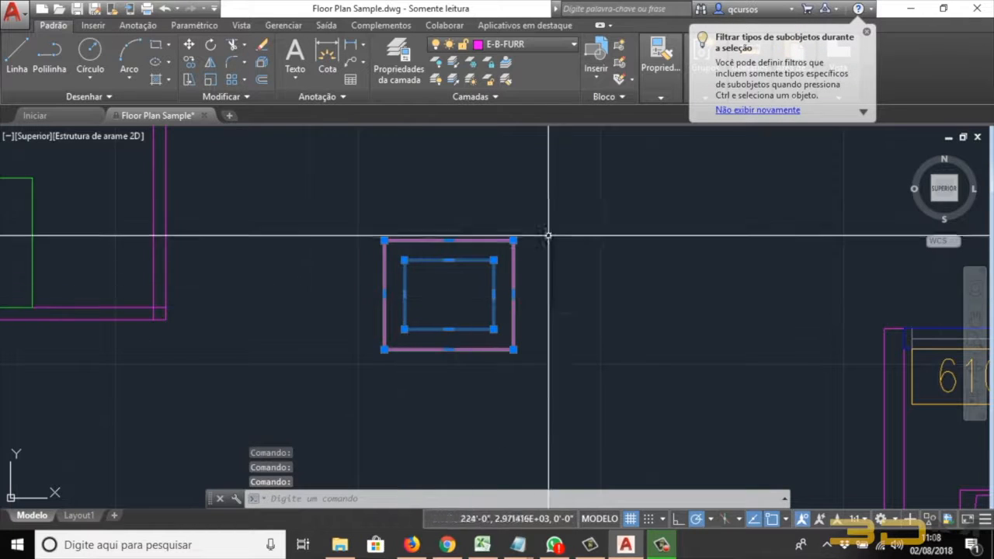
pyautogui.press('Escape')
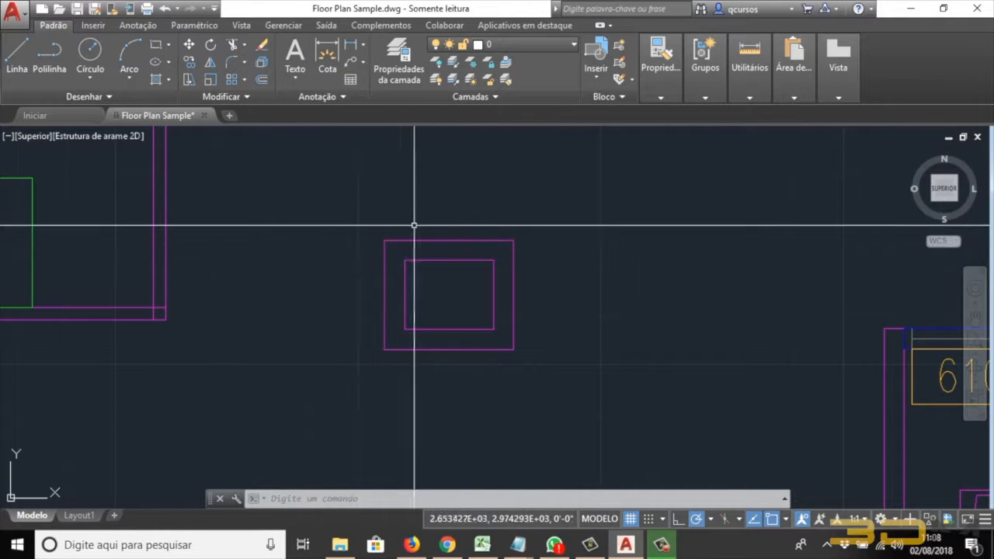
# Try a rectangular window selection and a lasso selection around the column's two rectangles.
pyautogui.scroll(-5, 486, 225)
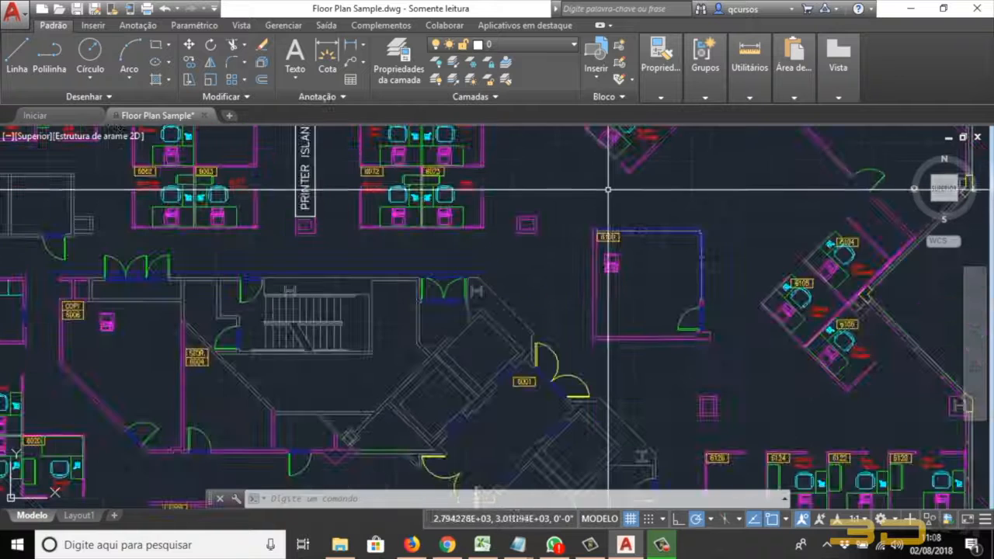
pyautogui.scroll(4, 645, 232)
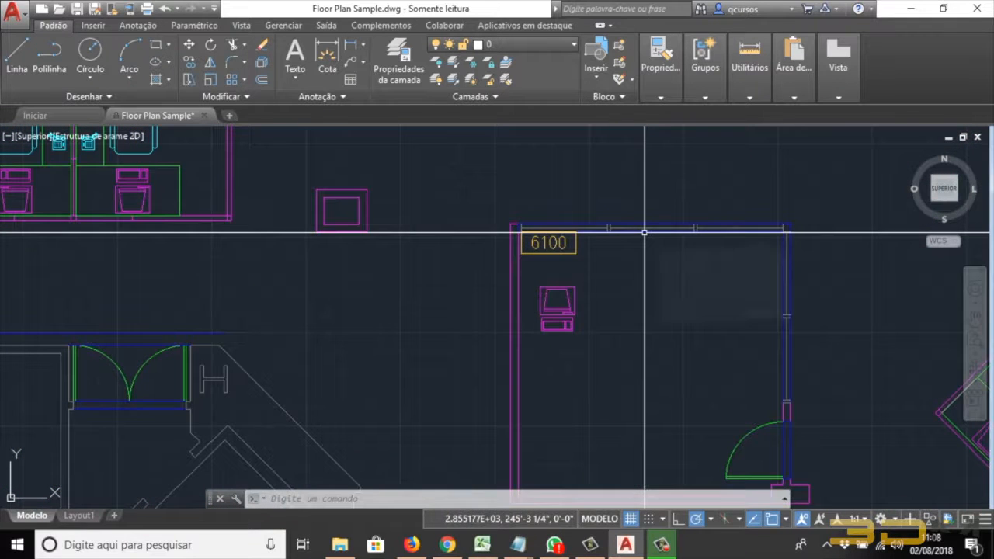
pyautogui.scroll(-4, 466, 230)
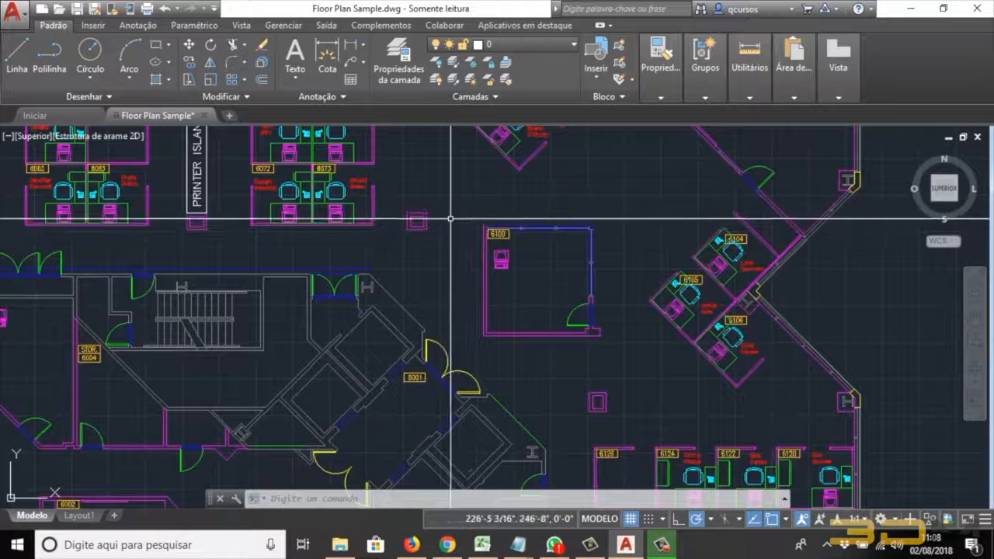
pyautogui.scroll(10, 450, 219)
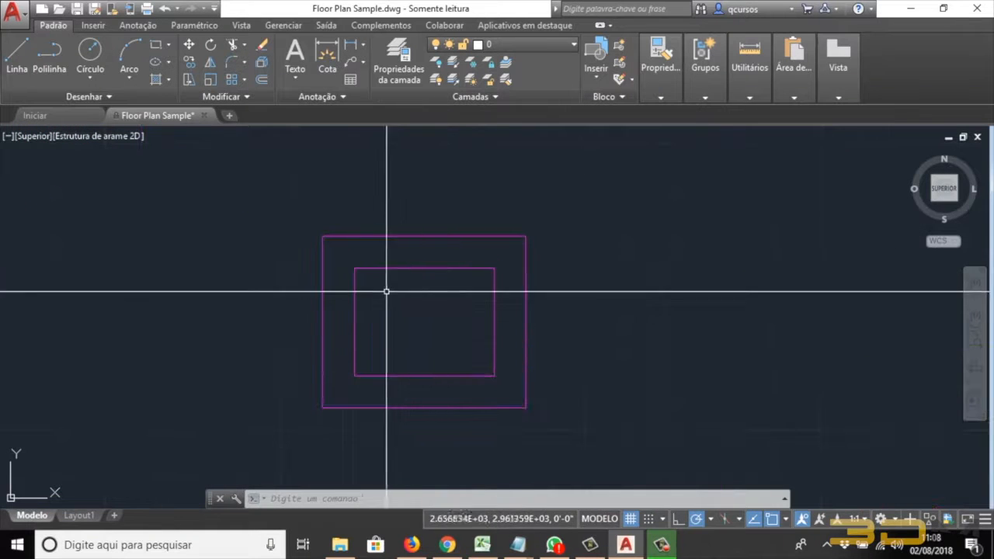
pyautogui.click(306, 196)
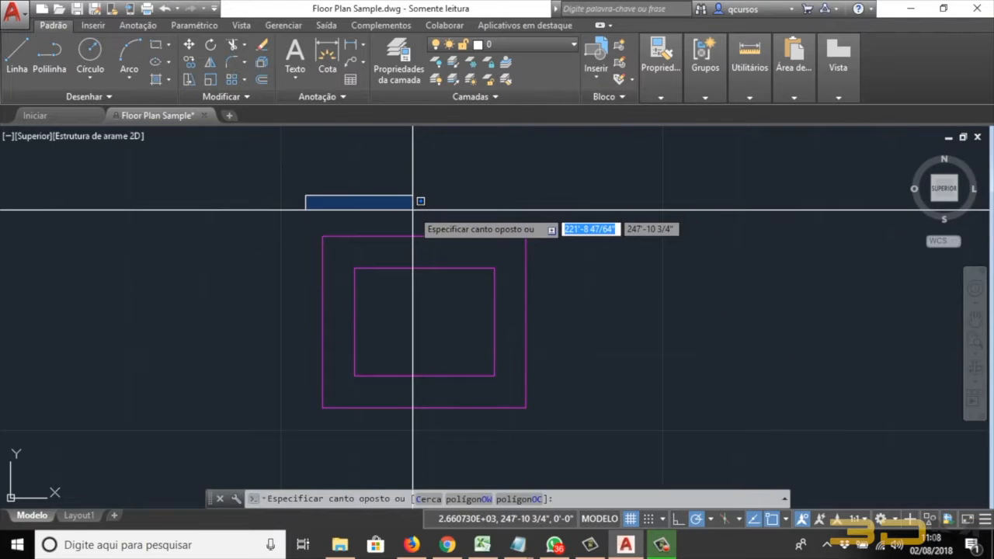
pyautogui.press('Escape')
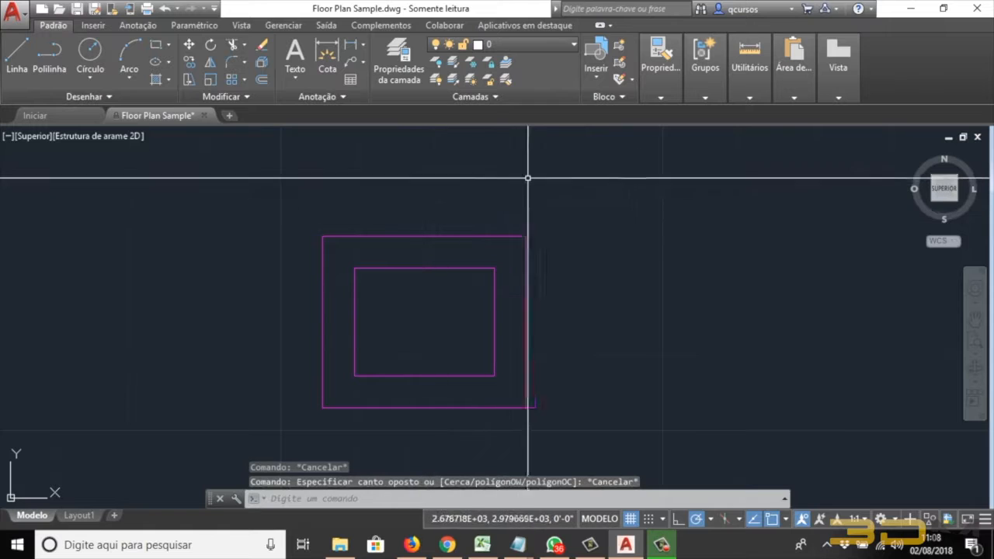
pyautogui.moveTo(576, 185)
pyautogui.mouseDown()
pyautogui.moveTo(578, 200)
pyautogui.moveTo(528, 190)
pyautogui.moveTo(519, 162)
pyautogui.moveTo(490, 146)
pyautogui.moveTo(541, 138)
pyautogui.moveTo(649, 151)
pyautogui.moveTo(662, 186)
pyautogui.moveTo(641, 220)
pyautogui.moveTo(641, 296)
pyautogui.moveTo(573, 315)
pyautogui.moveTo(553, 302)
pyautogui.moveTo(540, 265)
pyautogui.moveTo(544, 222)
pyautogui.moveTo(526, 204)
pyautogui.moveTo(589, 199)
pyautogui.moveTo(582, 215)
pyautogui.moveTo(512, 202)
pyautogui.mouseUp()
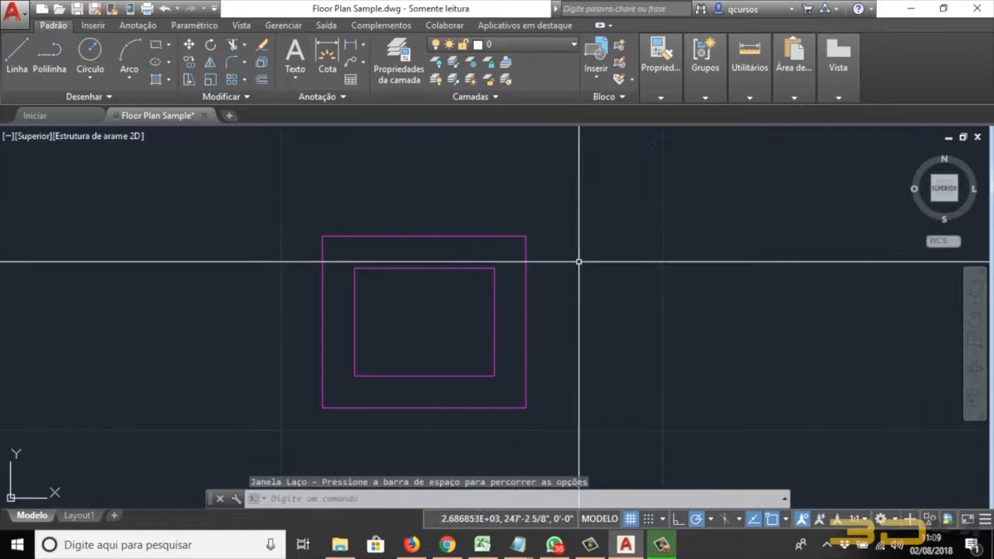
# Select the green double-door block below the column, beside the H-shaped profile.
pyautogui.scroll(-5, 571, 257)
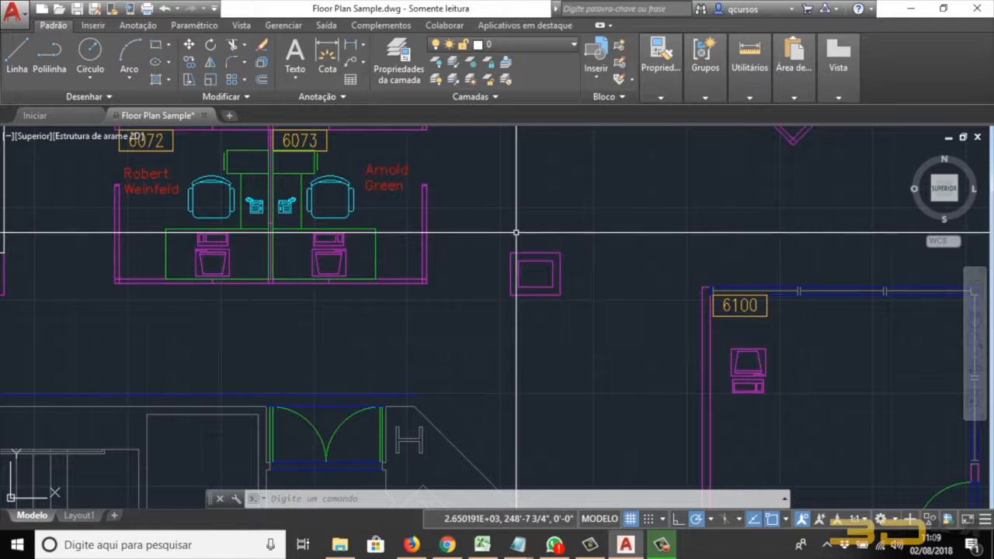
pyautogui.scroll(4, 284, 458)
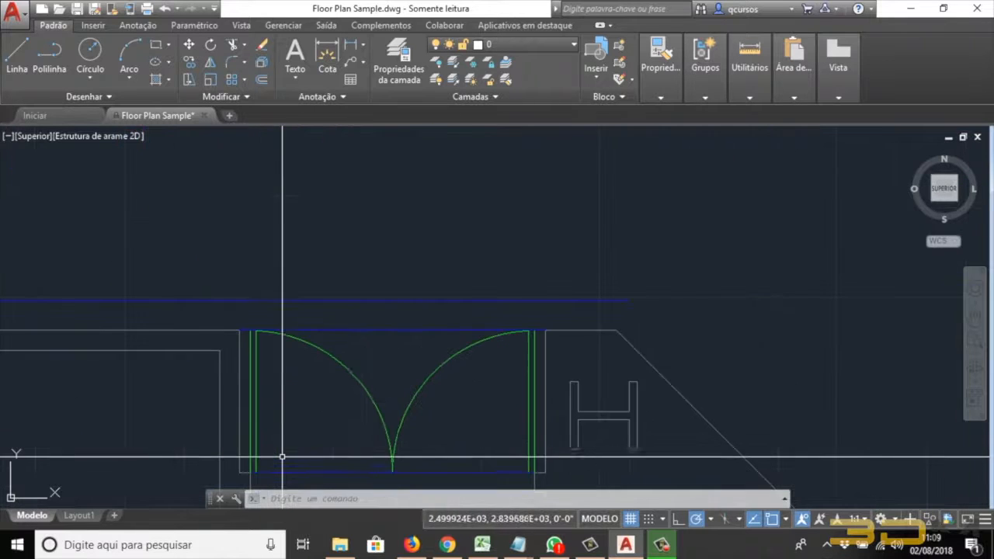
pyautogui.click(409, 404)
pyautogui.scroll(-2, 575, 326)
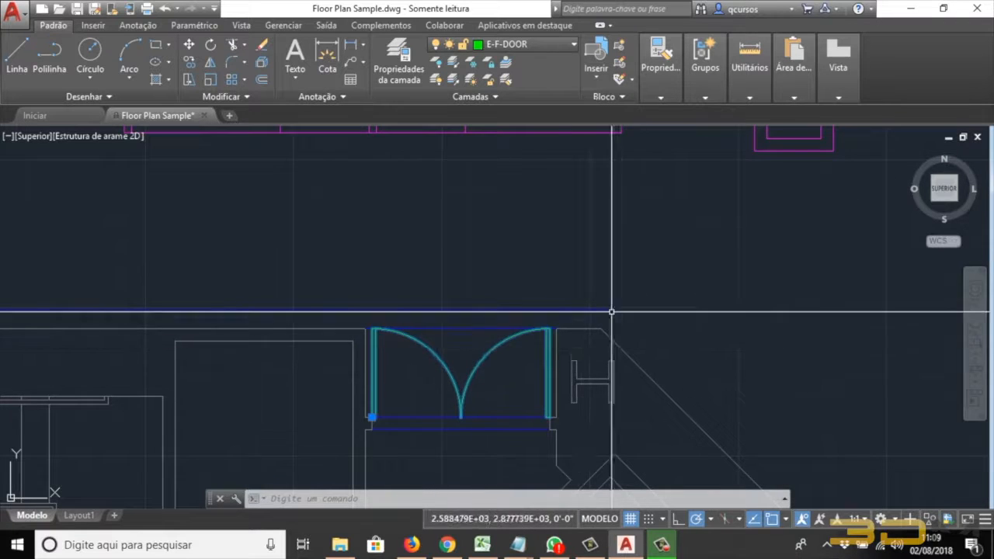
# Examine the overall floor plan and the workstation areas around the printer island.
pyautogui.scroll(-5, 610, 299)
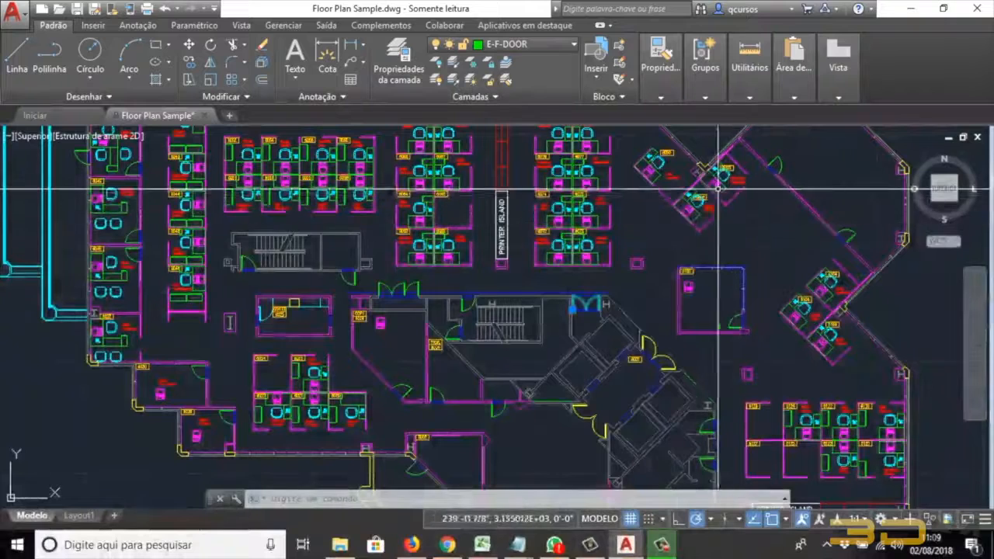
pyautogui.scroll(-5, 682, 196)
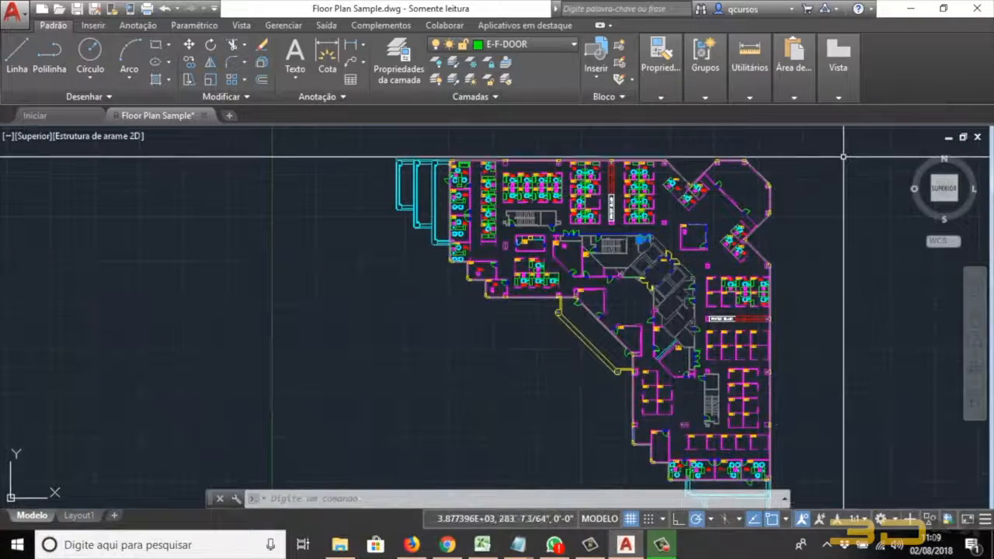
pyautogui.scroll(1, 833, 160)
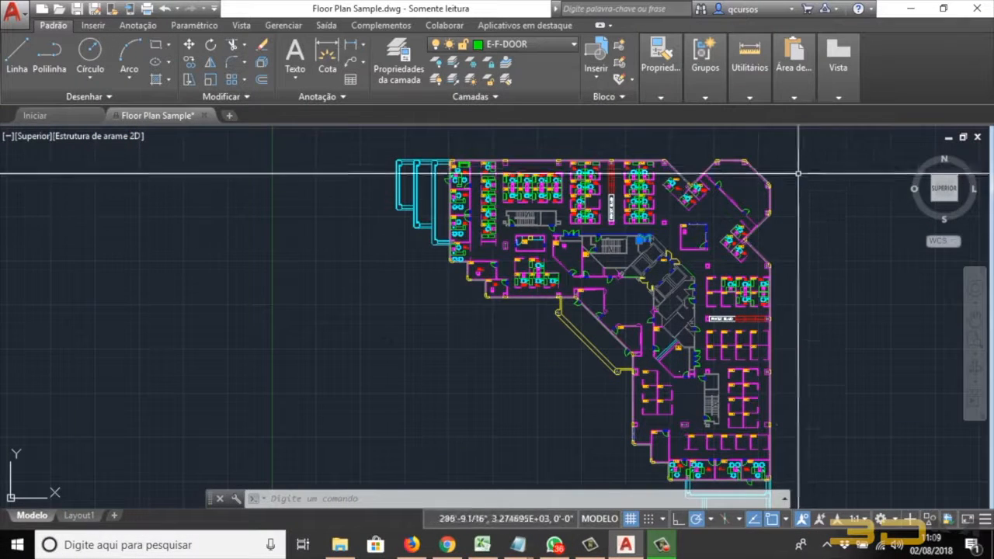
pyautogui.scroll(4, 807, 168)
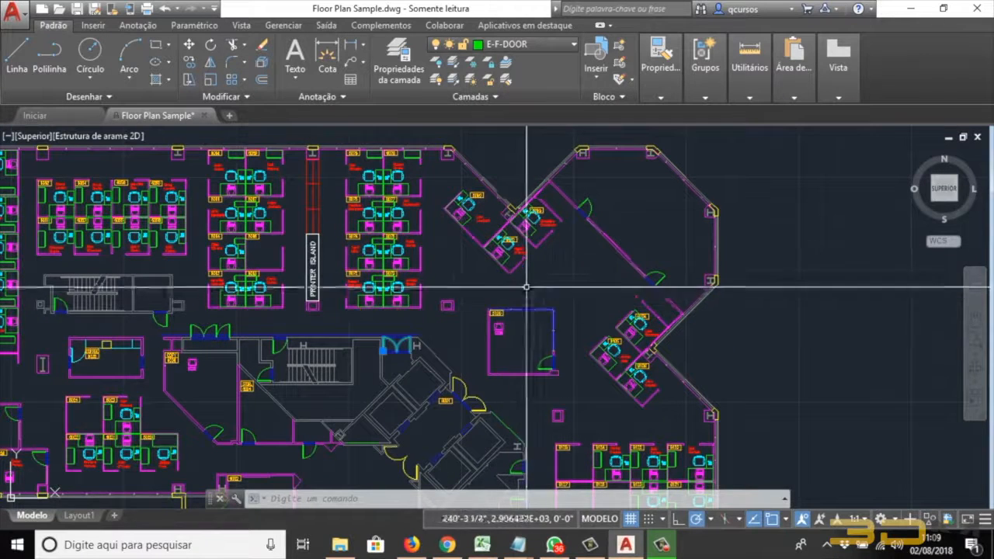
pyautogui.scroll(-4, 525, 296)
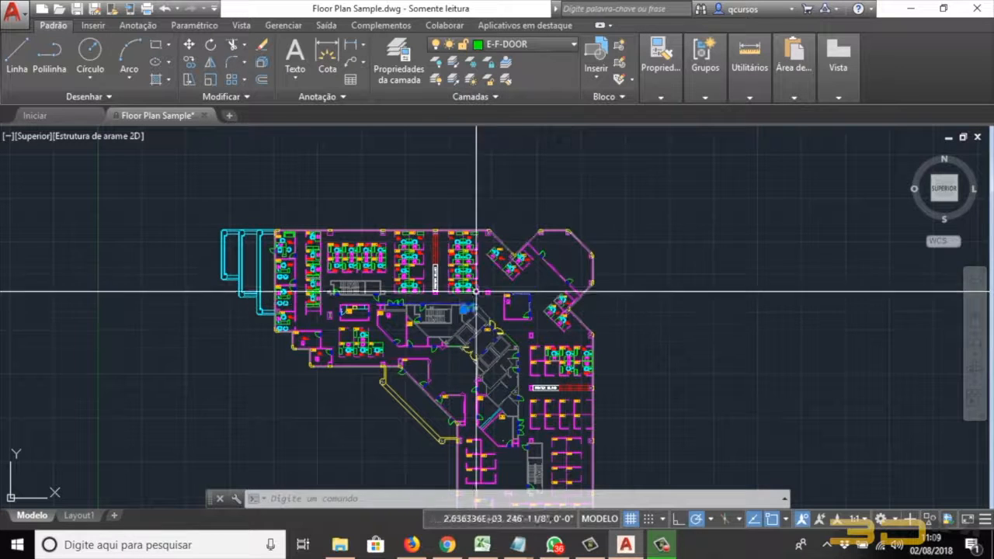
pyautogui.scroll(4, 522, 235)
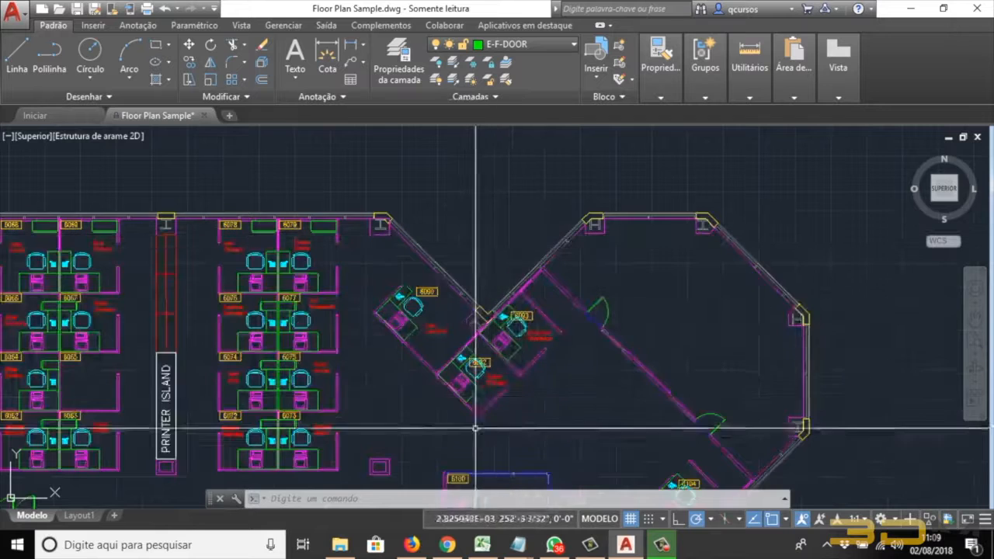
pyautogui.scroll(5, 484, 225)
pyautogui.scroll(-5, 312, 462)
# Inspect the object type, colour, layer and linetype of the small column's outer rectangle.
pyautogui.scroll(8, 312, 461)
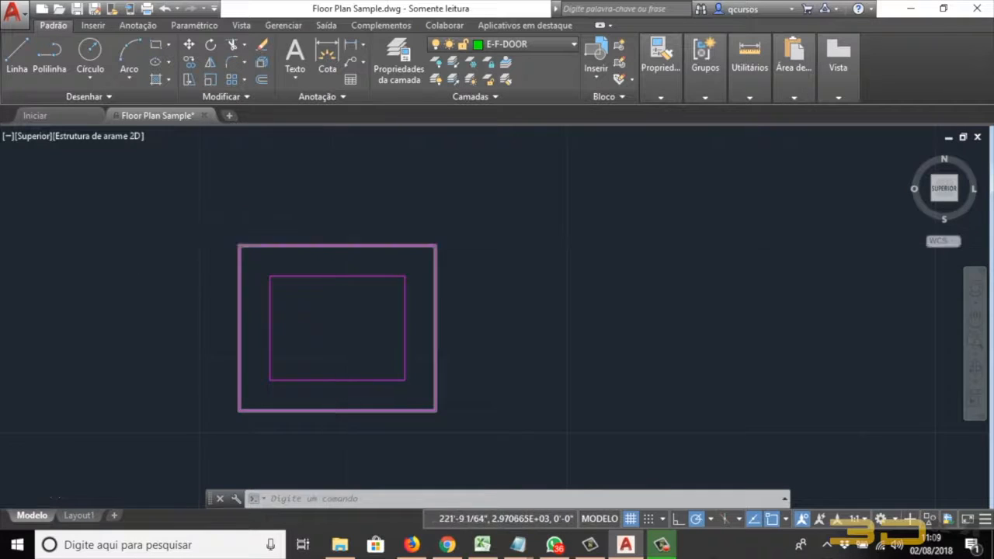
pyautogui.scroll(5, 331, 246)
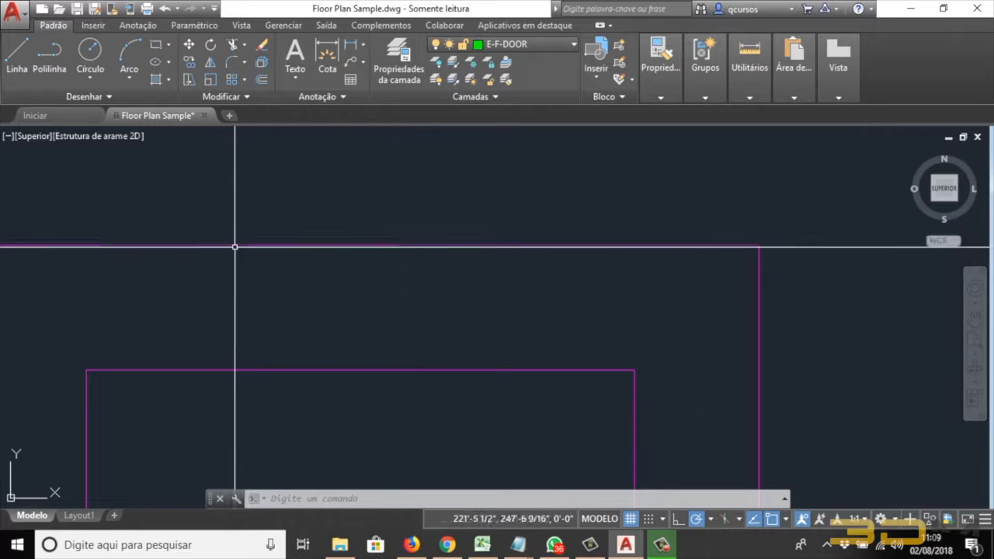
pyautogui.scroll(-5, 248, 280)
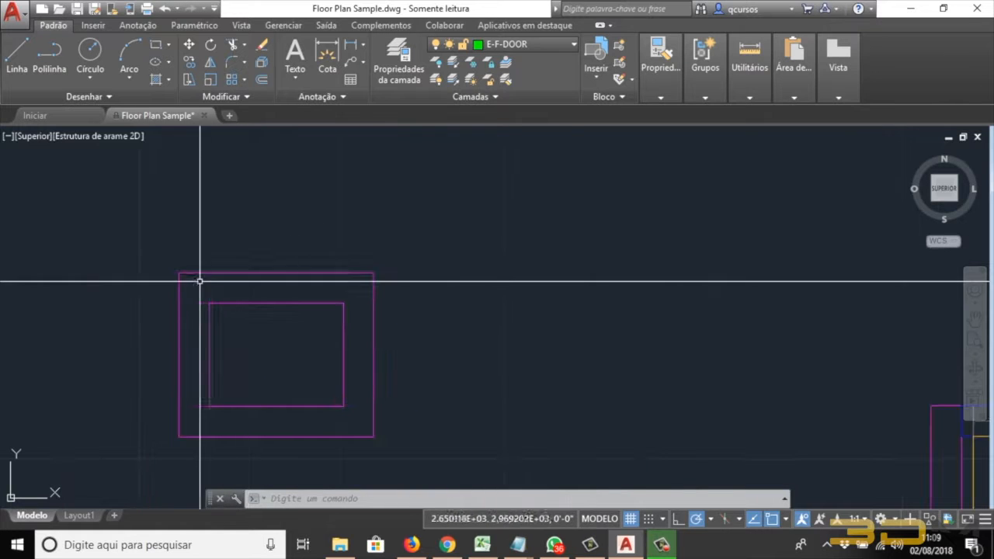
pyautogui.scroll(2, 159, 279)
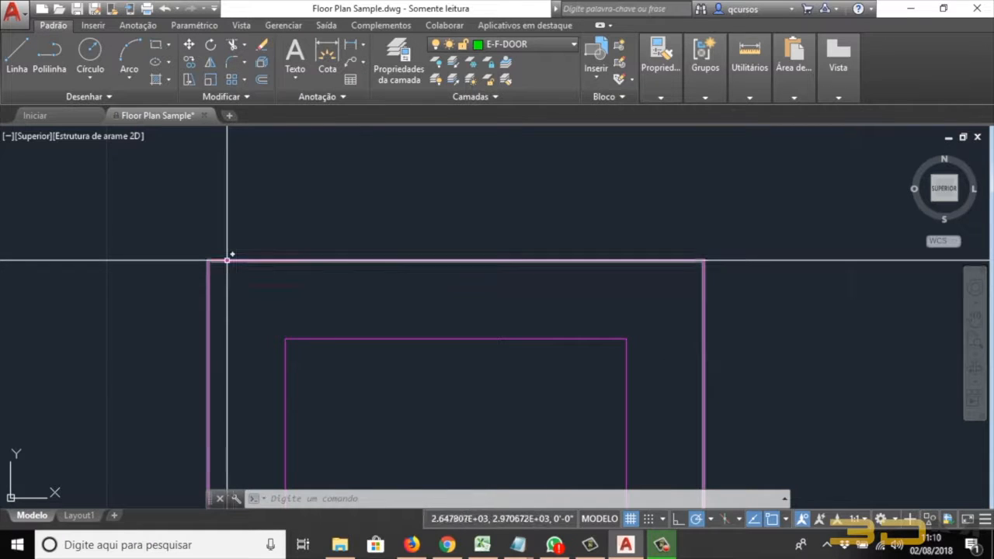
pyautogui.moveTo(595, 259)
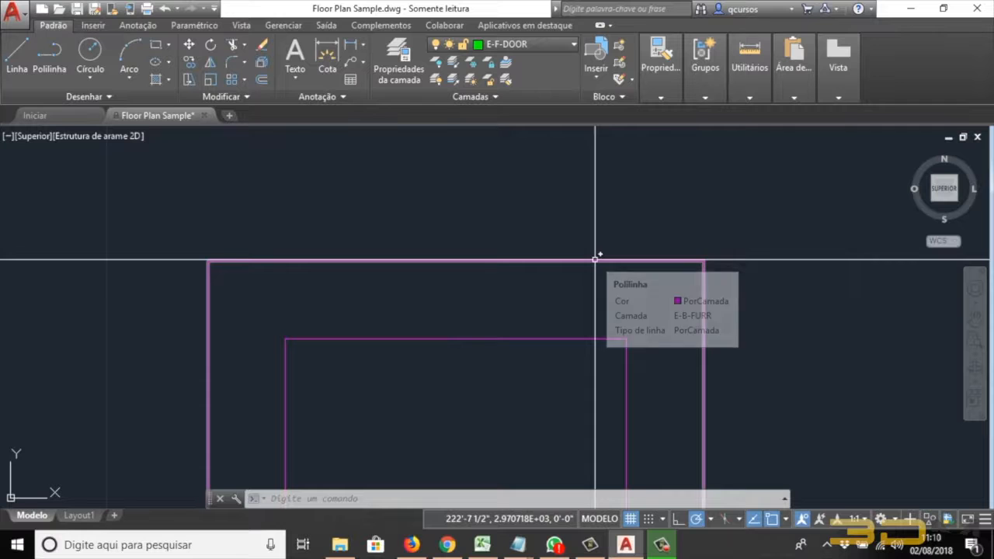